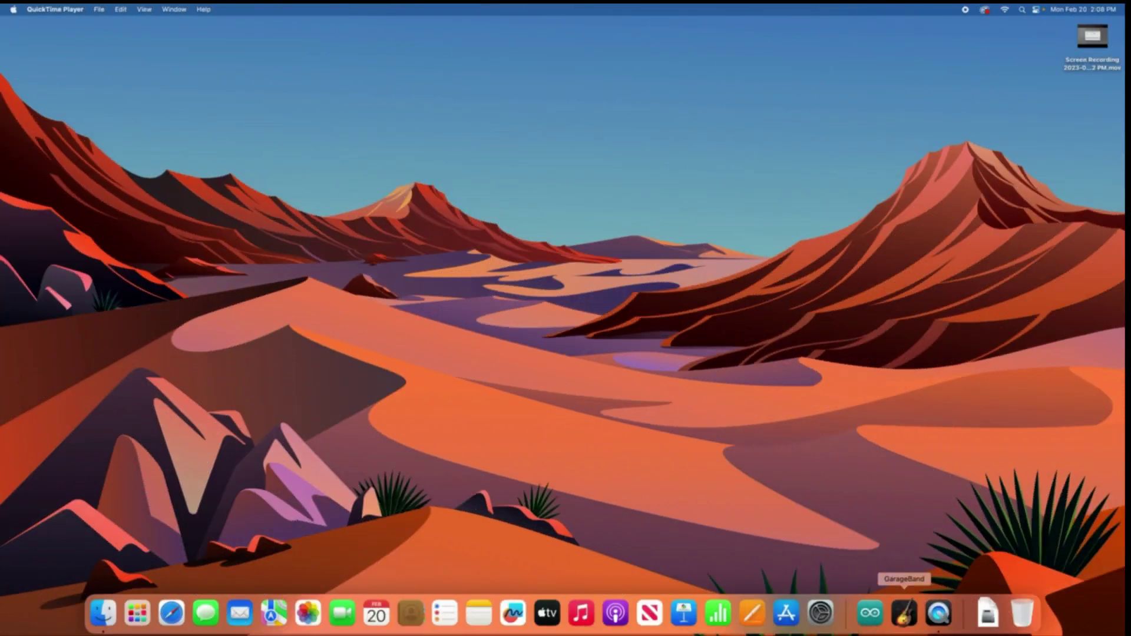
# Step: Launch GarageBand and create an empty project with one audio track, Audio 1, with No Input
pyautogui.click(917, 624)
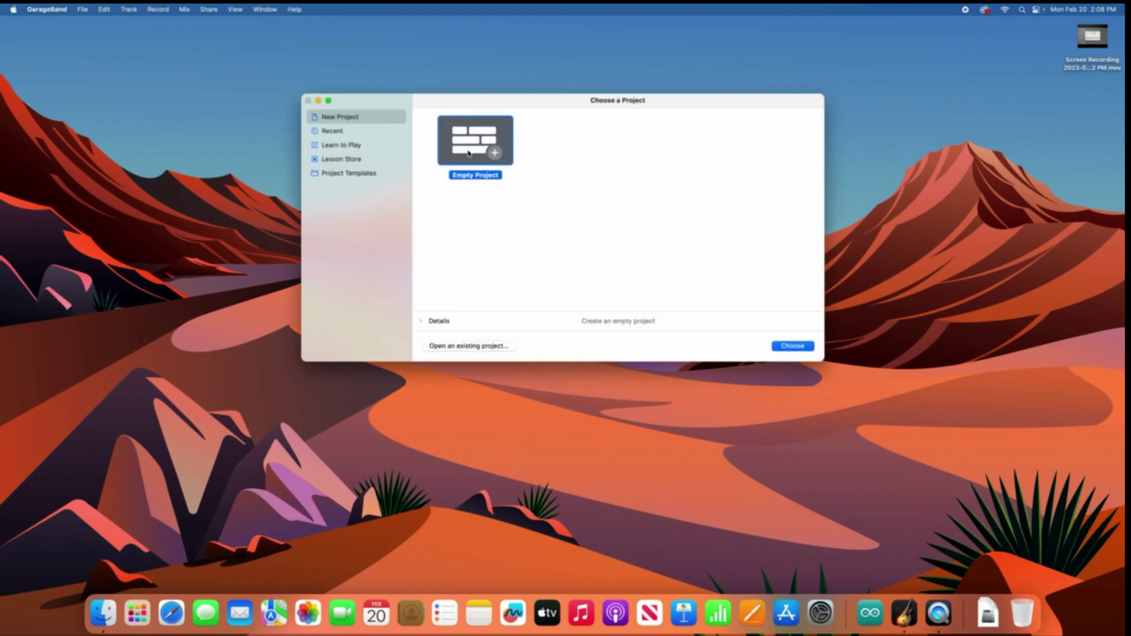
pyautogui.click(785, 347)
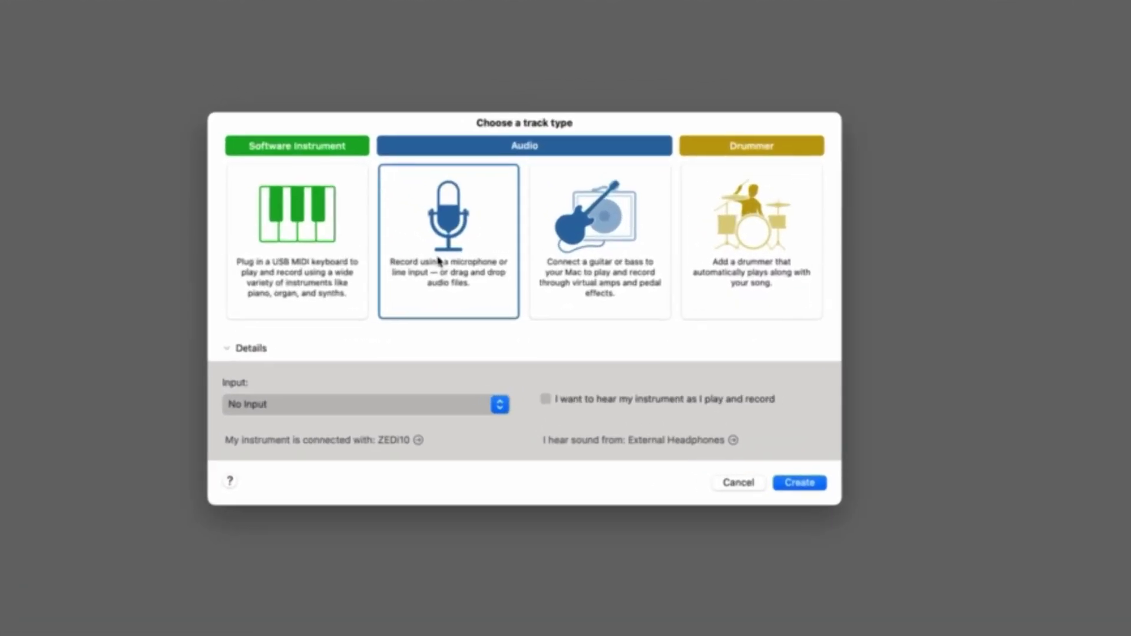
pyautogui.click(453, 418)
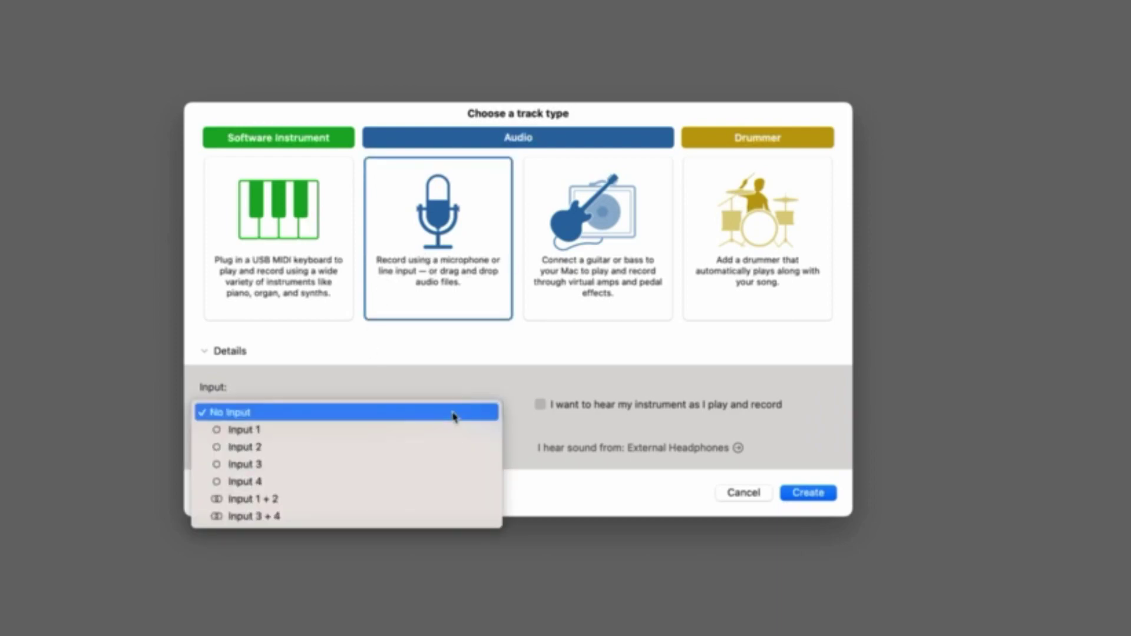
pyautogui.click(449, 387)
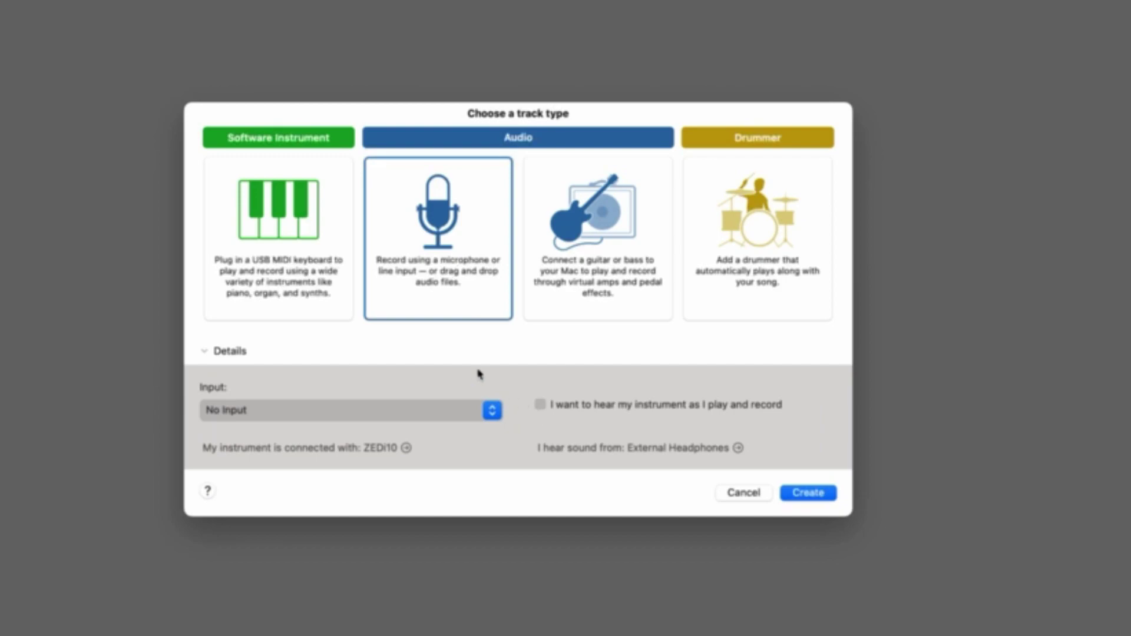
pyautogui.click(807, 494)
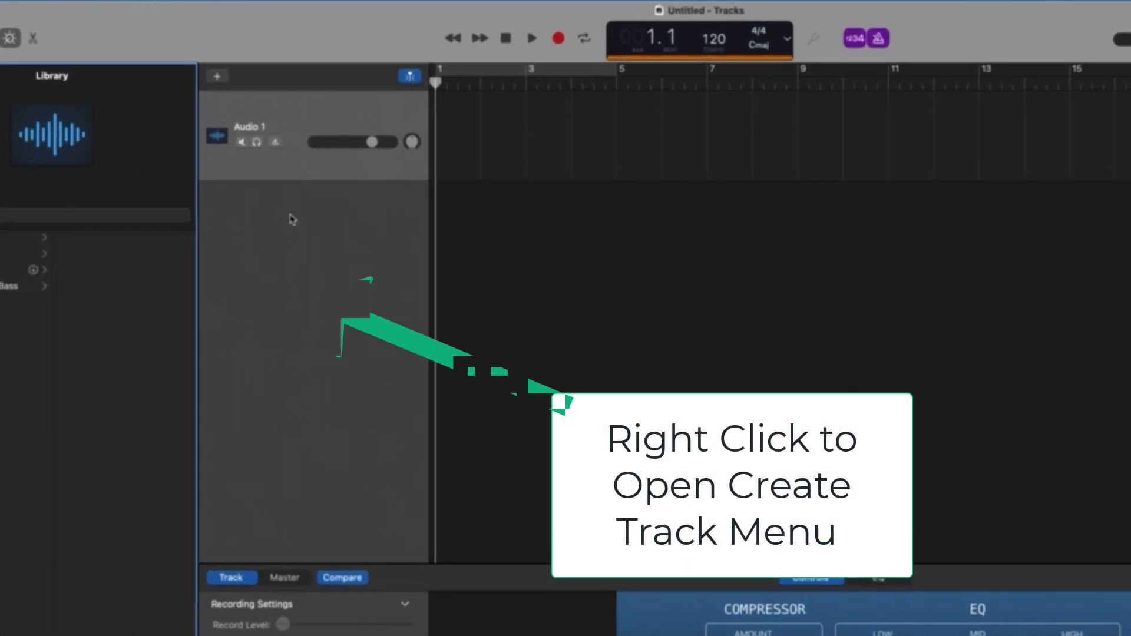
# Step: Add a new audio track, Audio 2, from the track area's context menu, then select Audio 1
pyautogui.rightClick(289, 219)
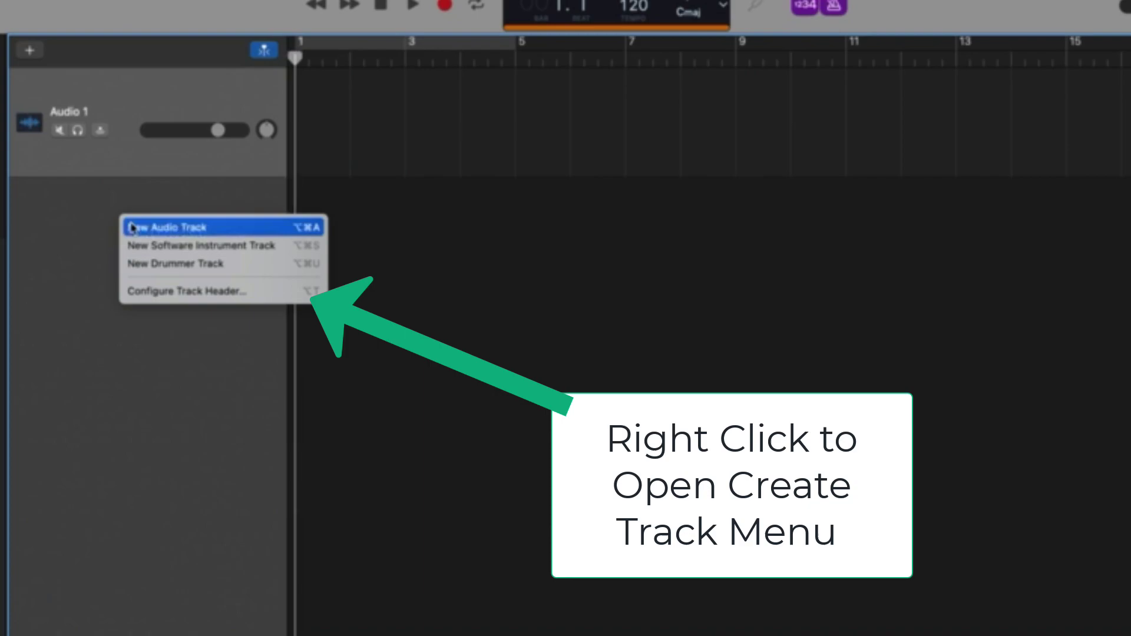
pyautogui.click(148, 228)
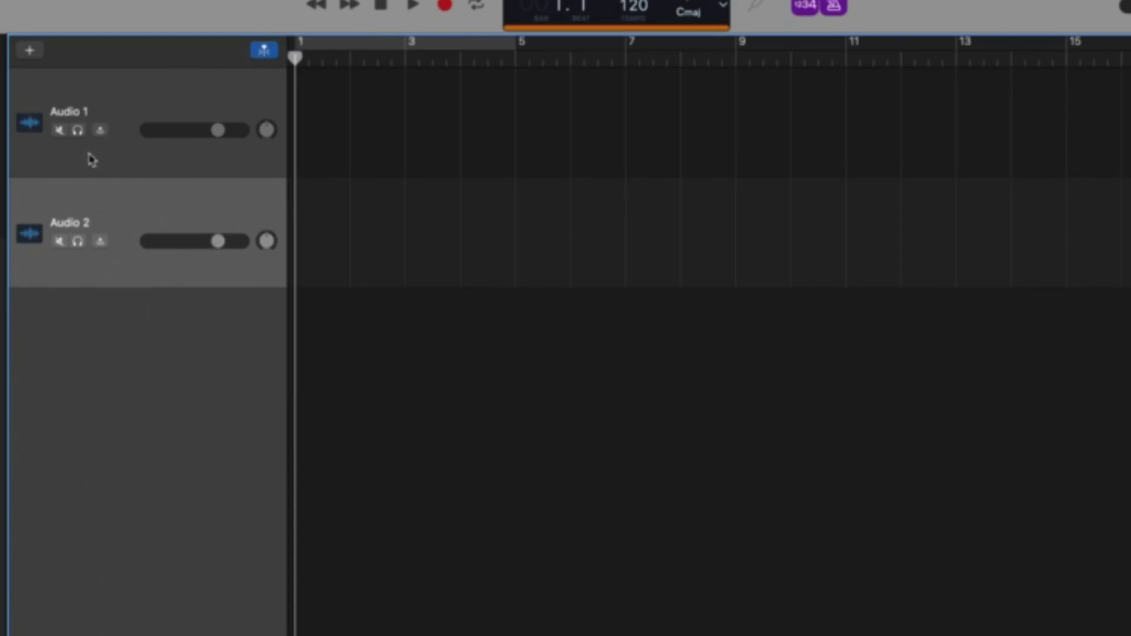
pyautogui.click(107, 156)
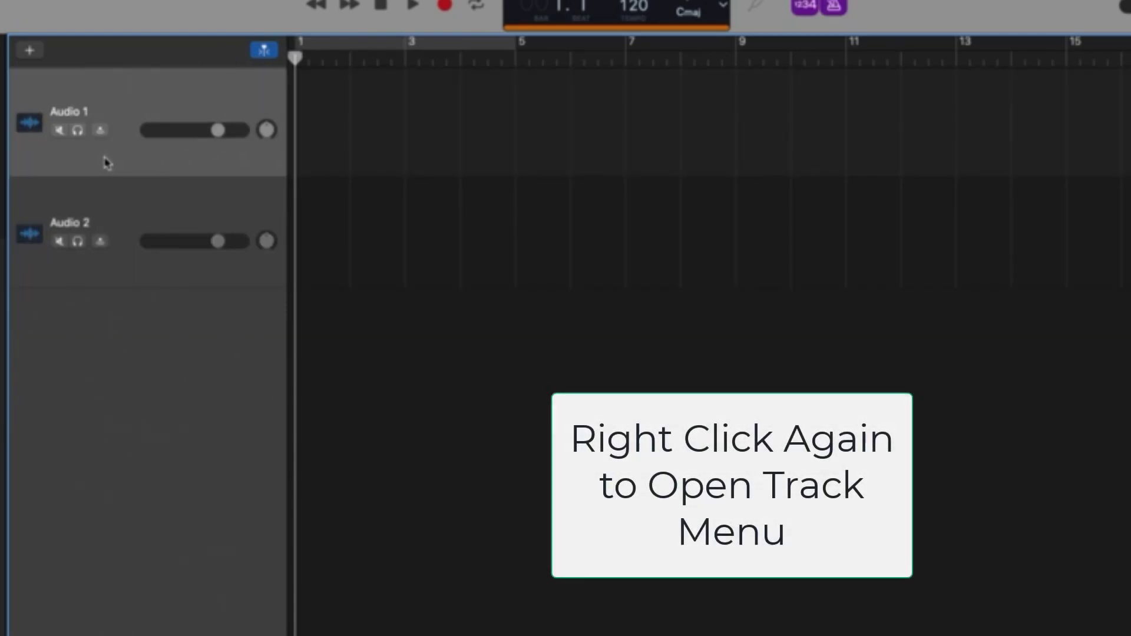
# Step: Turn on Record Enable in Configure Track Header, then select Audio 1
pyautogui.rightClick(112, 157)
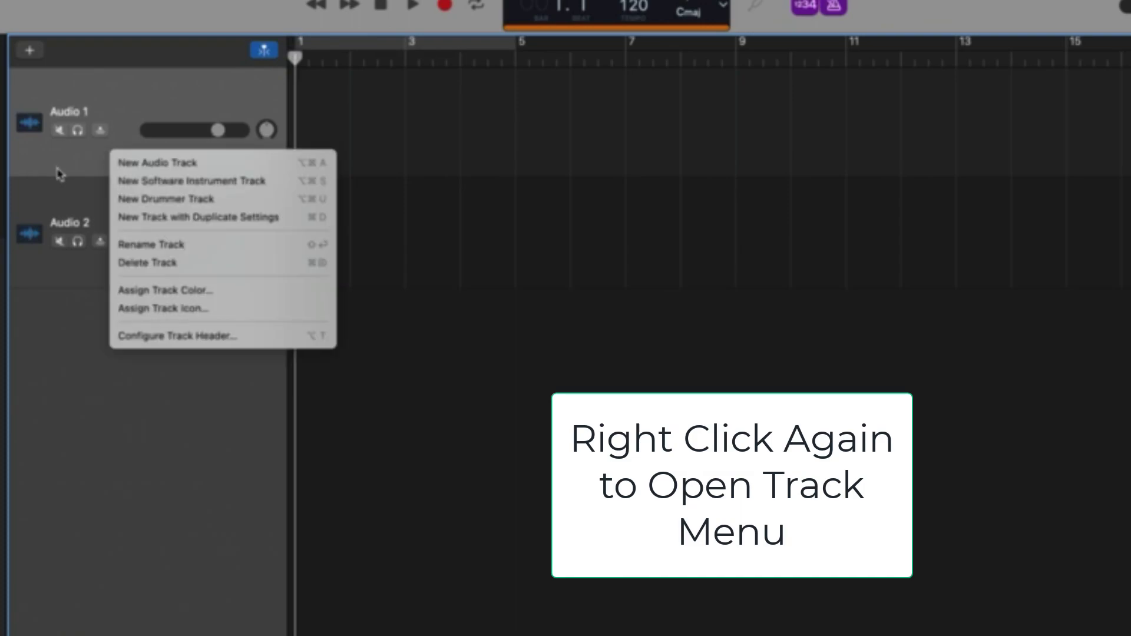
pyautogui.click(197, 341)
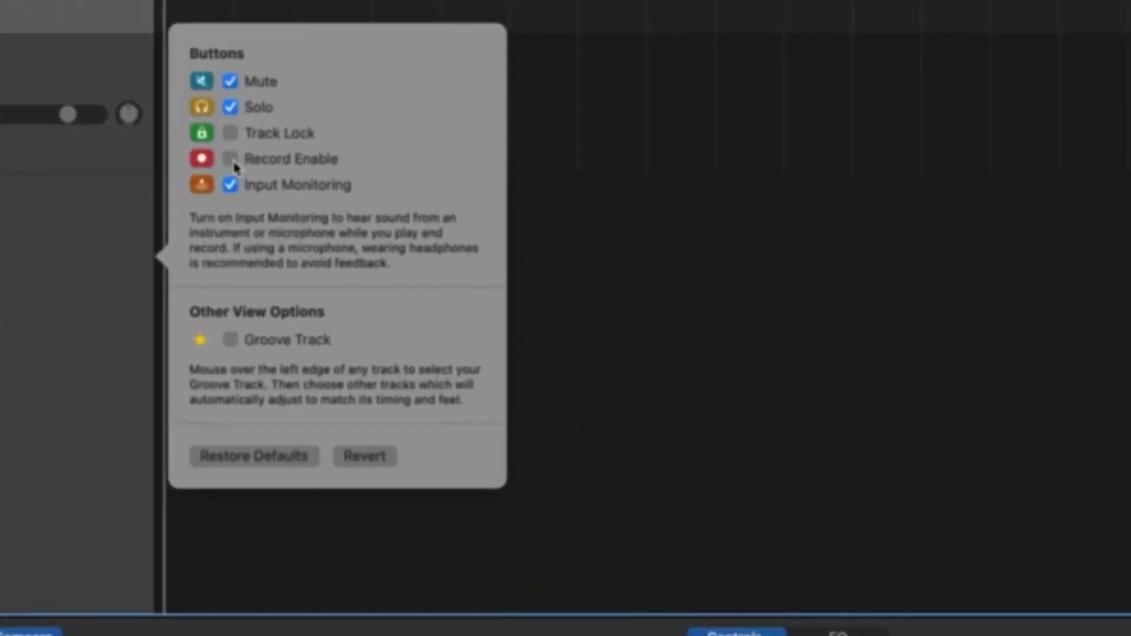
pyautogui.click(230, 159)
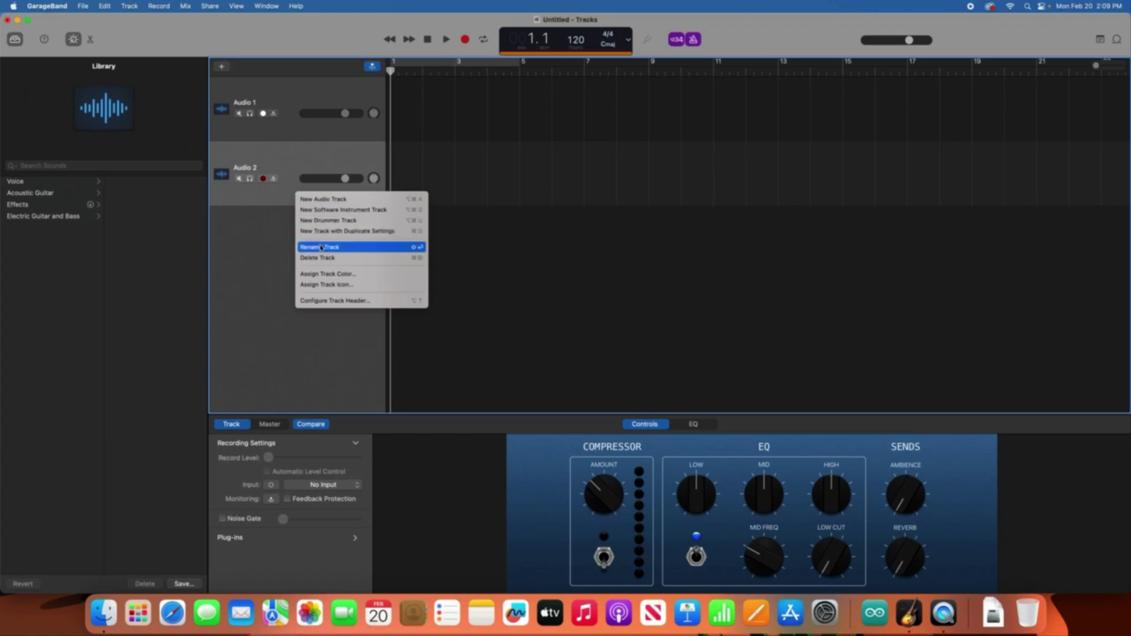
pyautogui.click(345, 300)
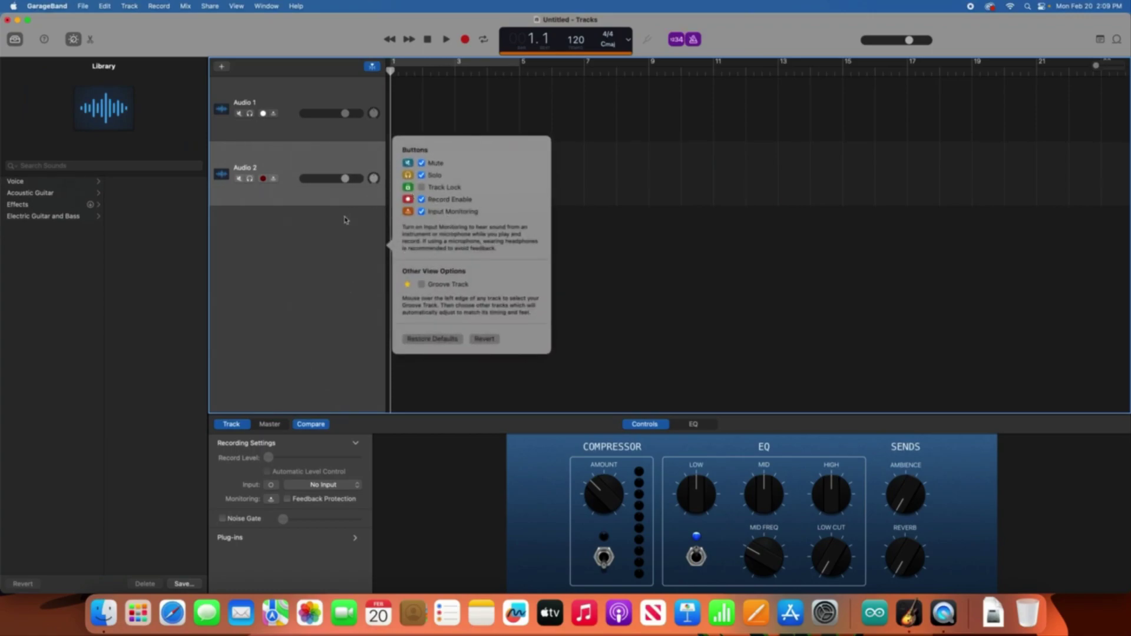
pyautogui.click(346, 220)
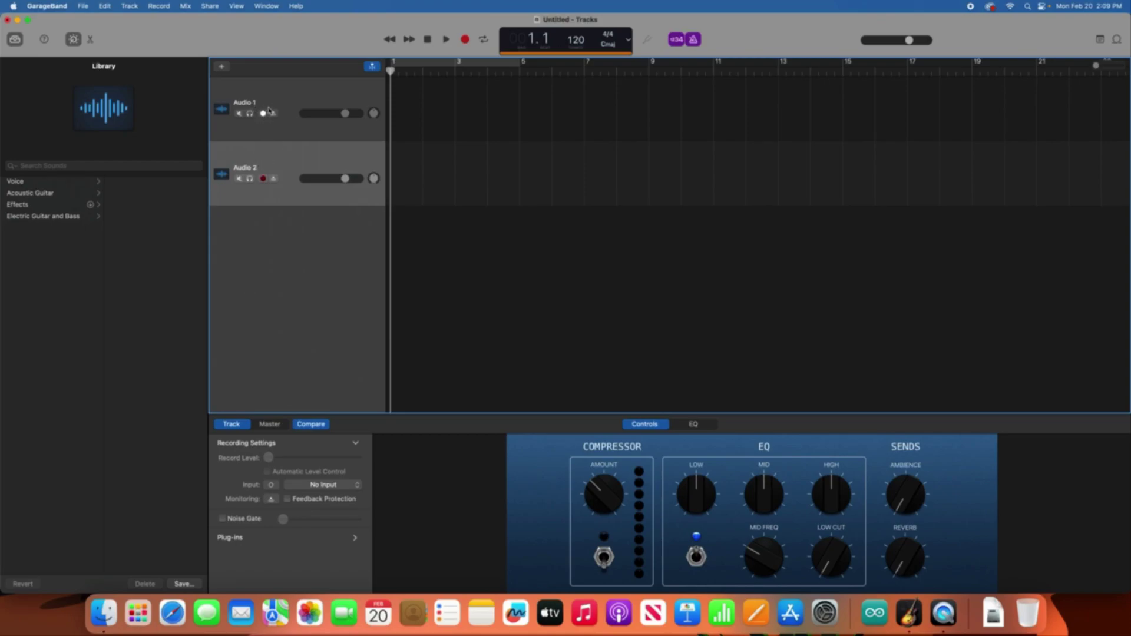
pyautogui.click(281, 87)
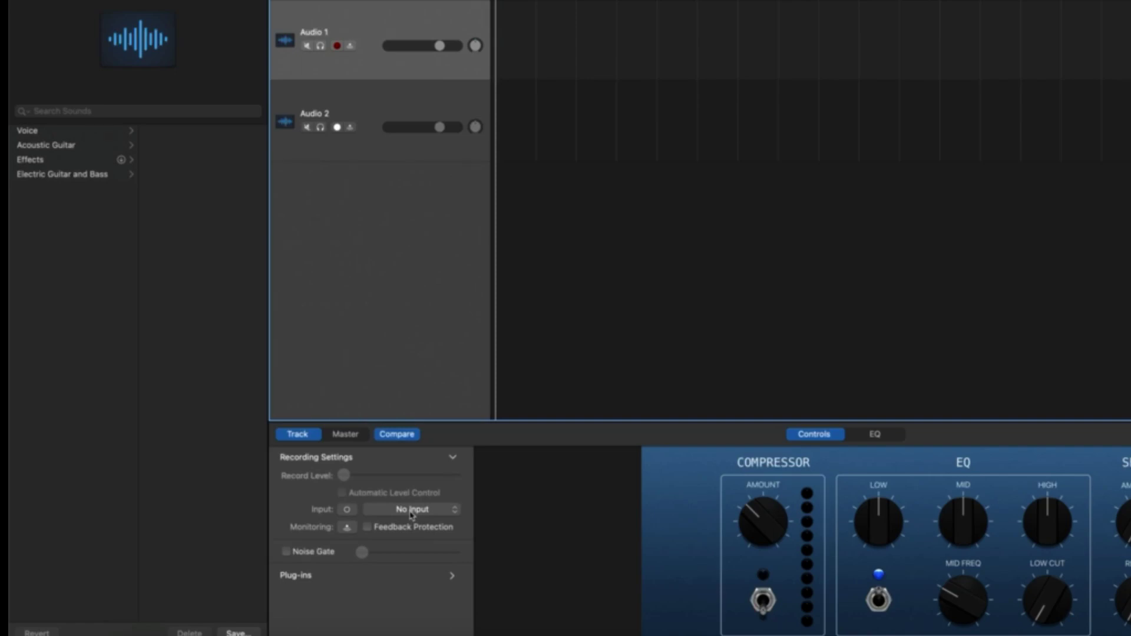
# Step: Set Audio 1's input to 1 (ZEDi10) and Audio 2's input to 2 (ZEDi10)
pyautogui.click(411, 510)
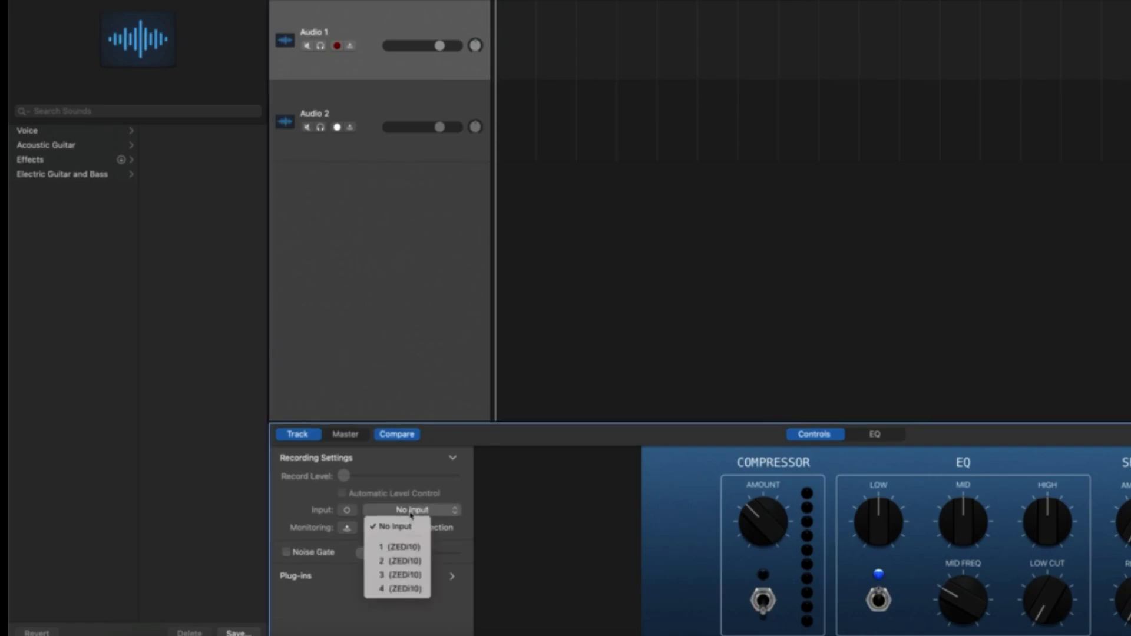
pyautogui.click(408, 551)
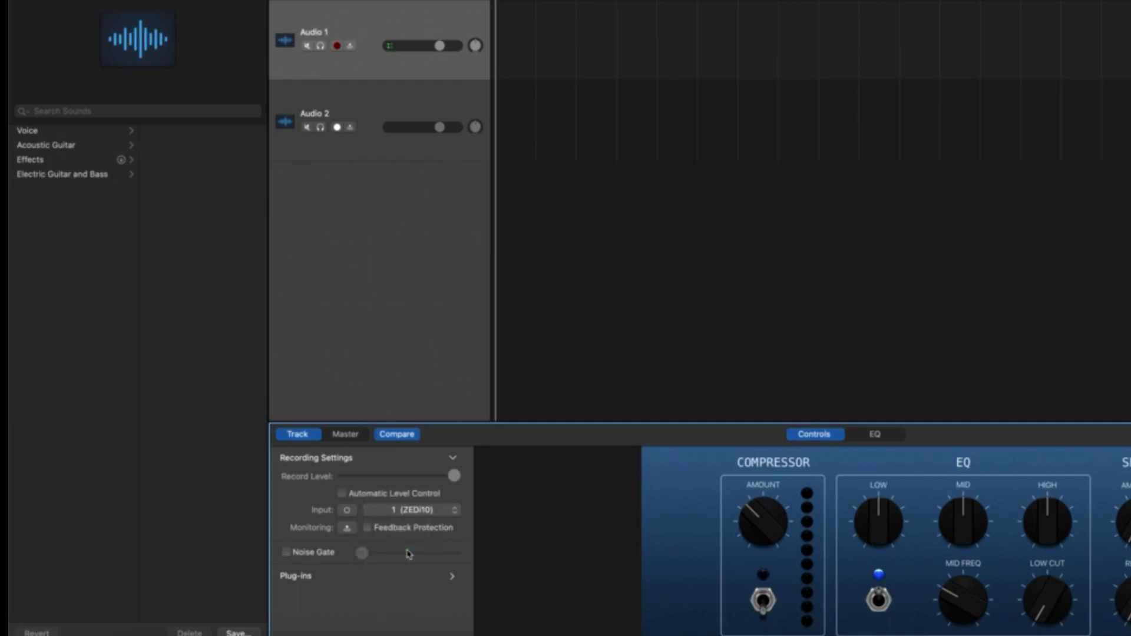
pyautogui.click(394, 112)
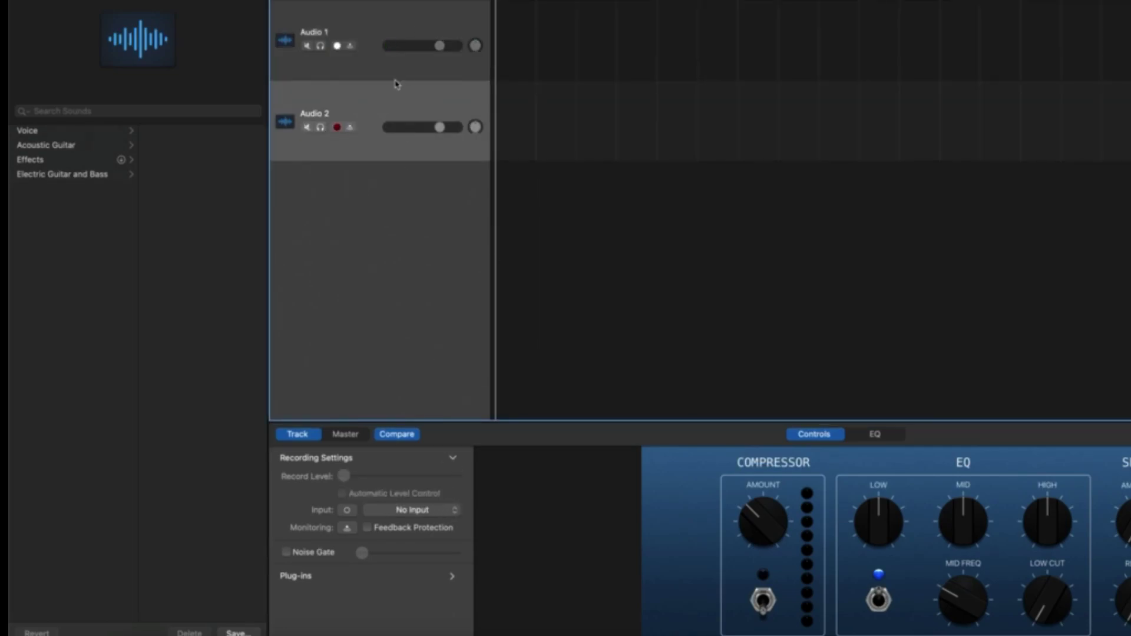
pyautogui.click(430, 511)
pyautogui.click(406, 566)
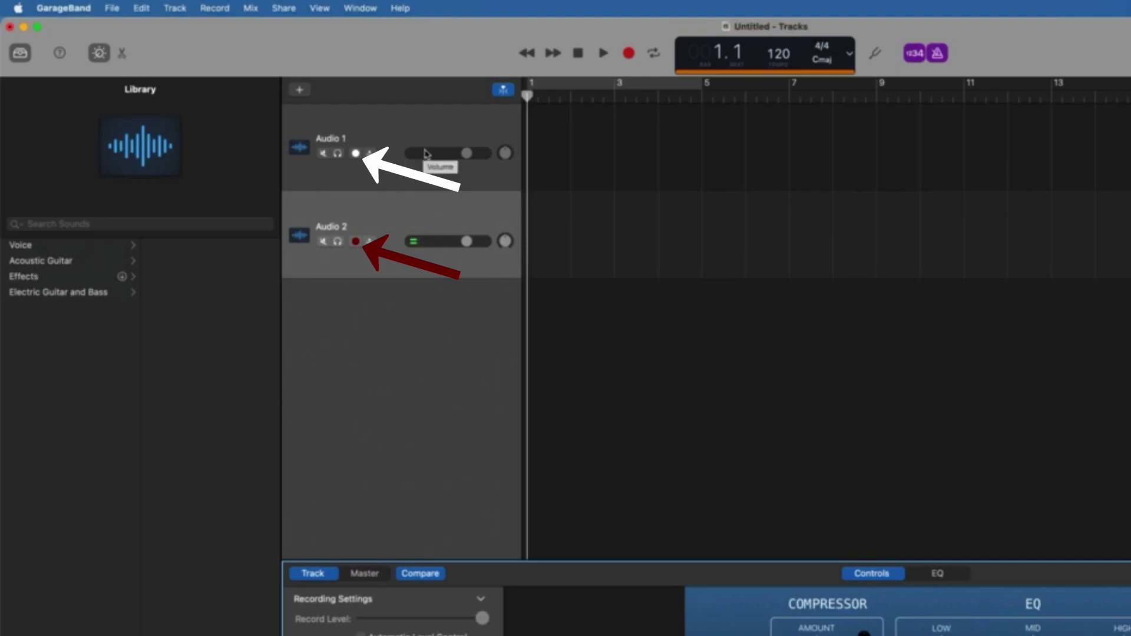
# Step: Arm both Audio 1 and Audio 2 for recording and turn off the metronome with K
pyautogui.click(356, 155)
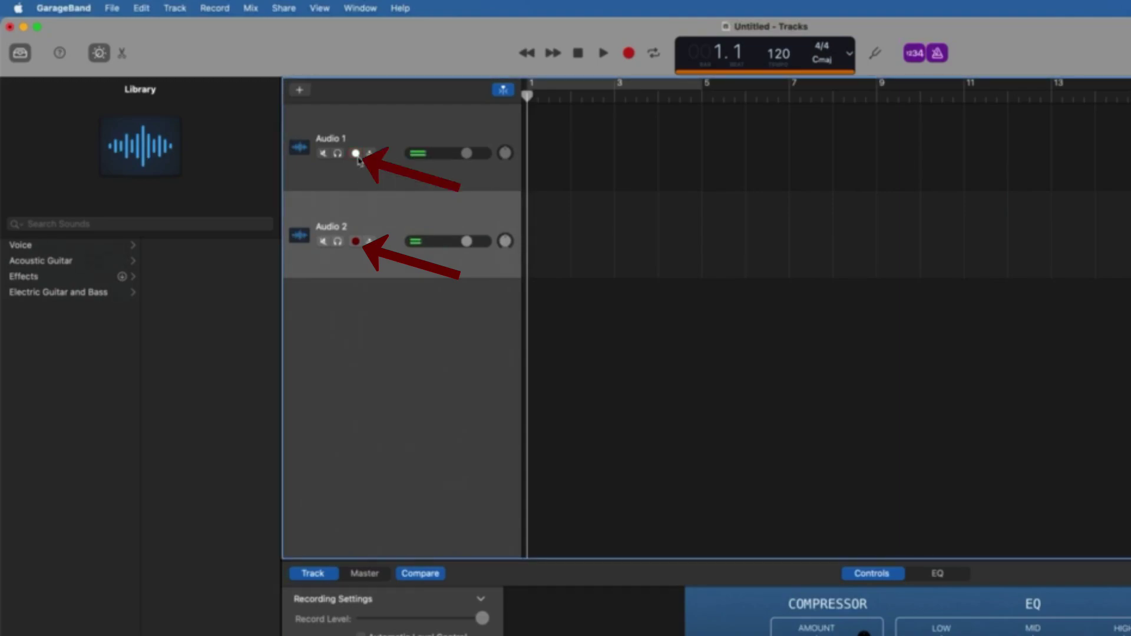
pyautogui.click(356, 242)
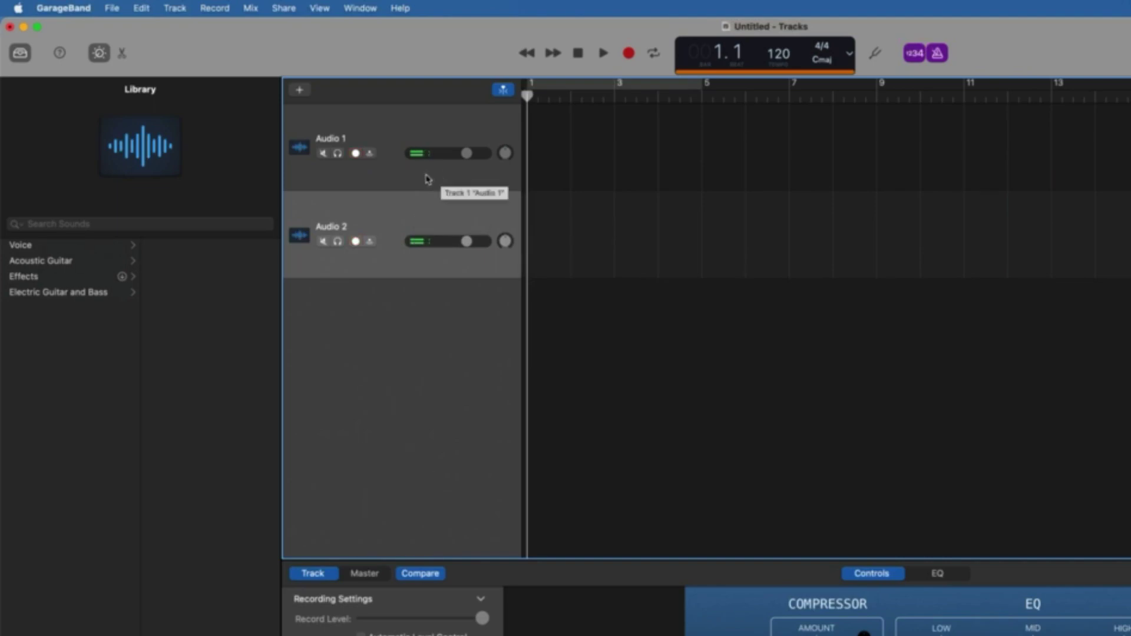
pyautogui.click(387, 180)
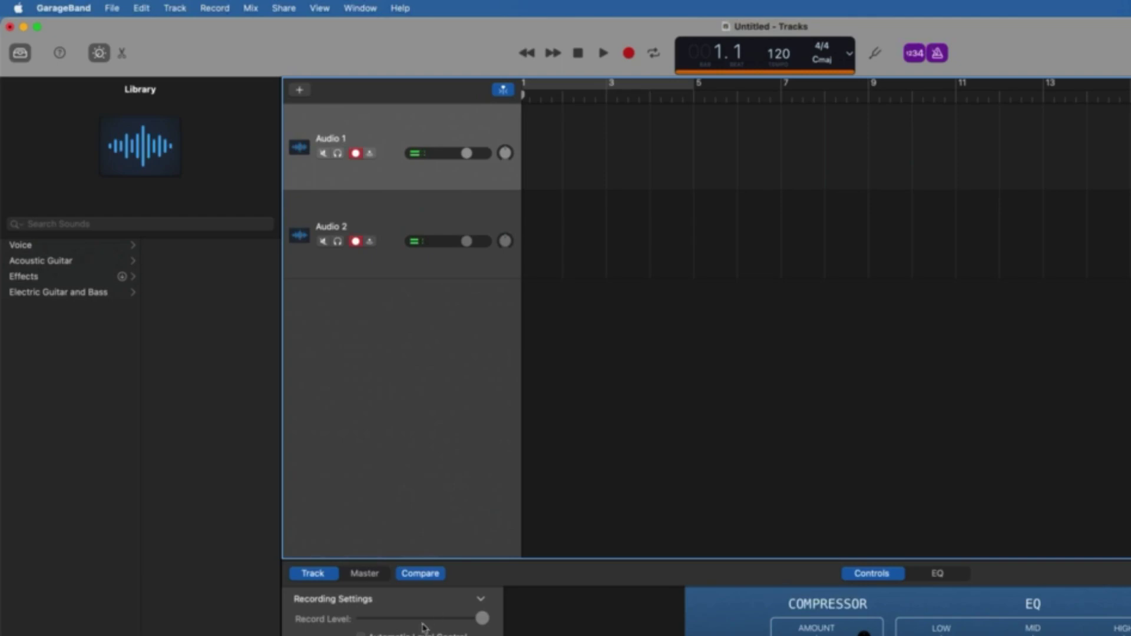
pyautogui.click(363, 265)
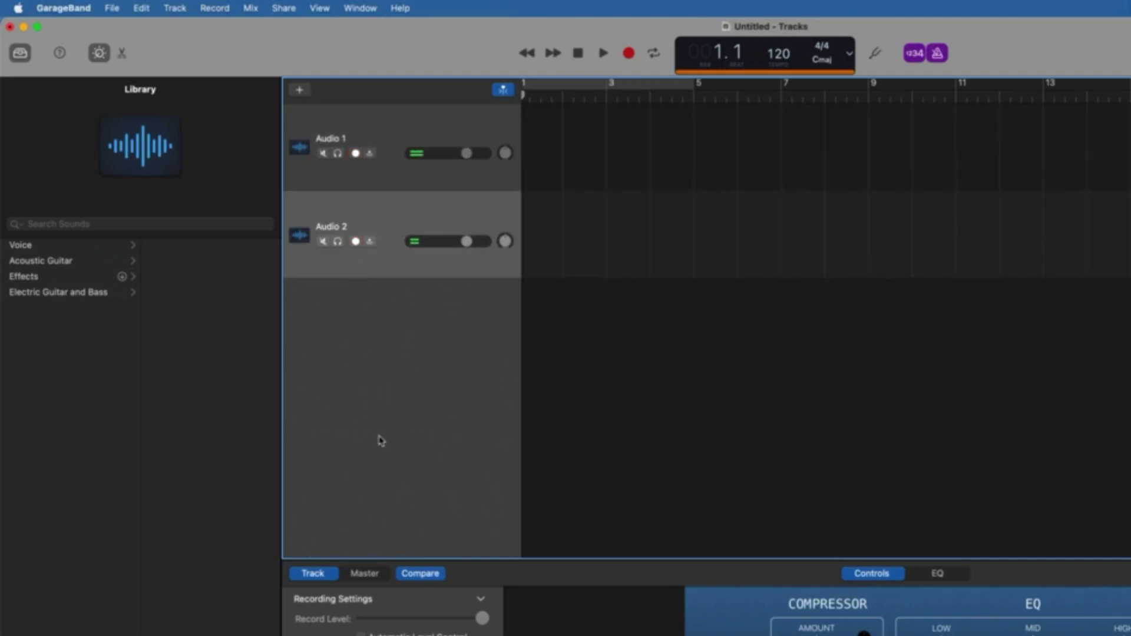
pyautogui.press('k')
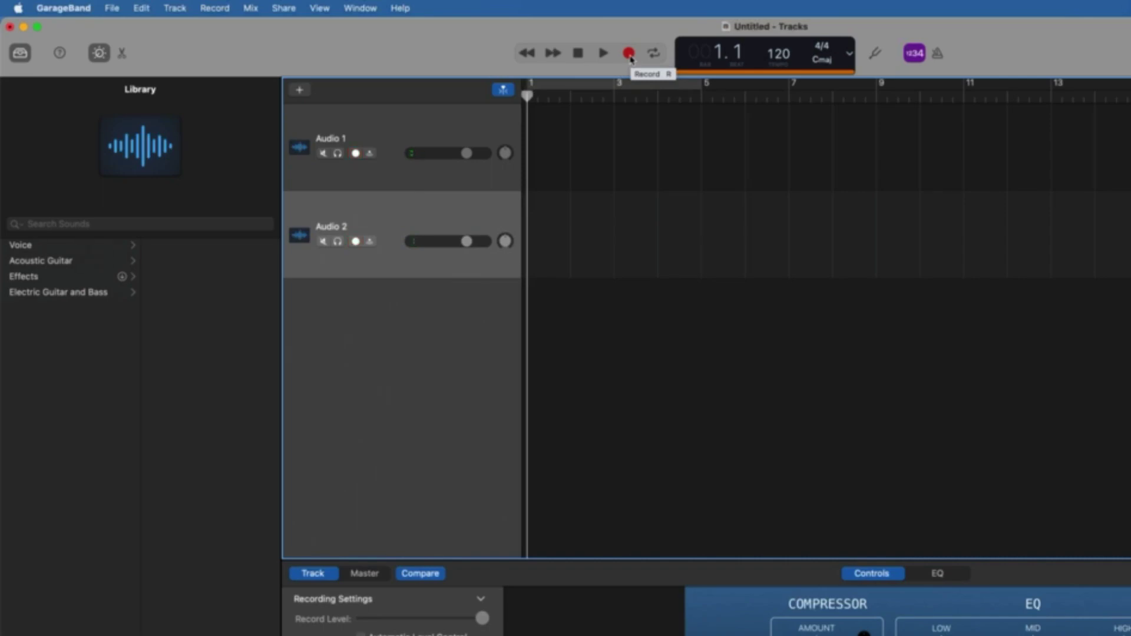
# Step: Record a simultaneous take on both tracks, stop, and return the playhead to the start
pyautogui.click(629, 54)
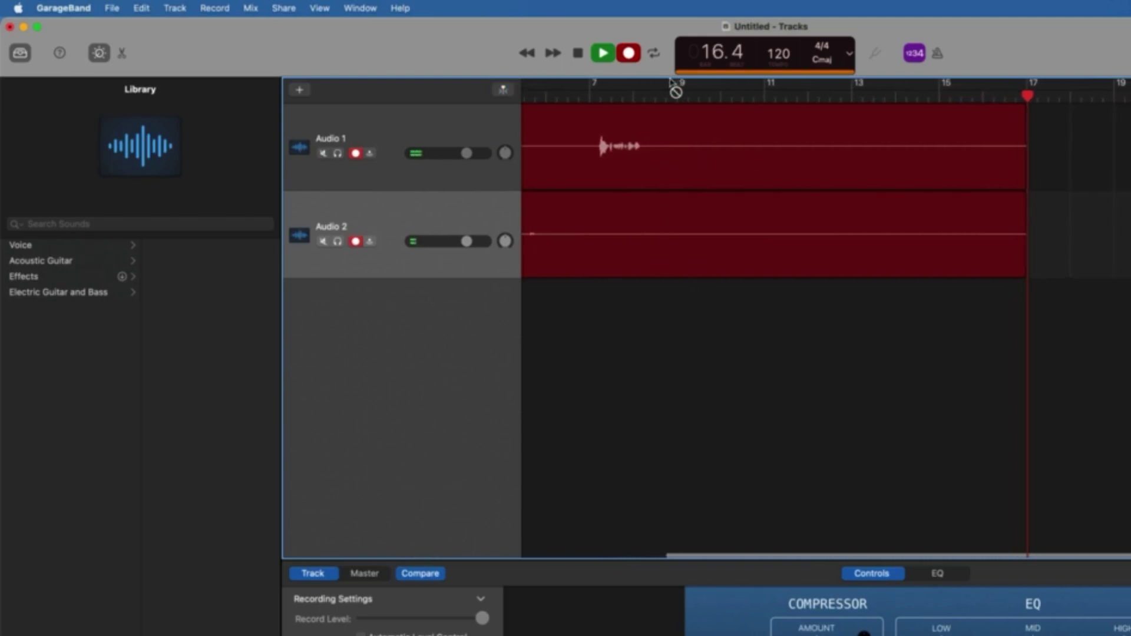
pyautogui.click(628, 54)
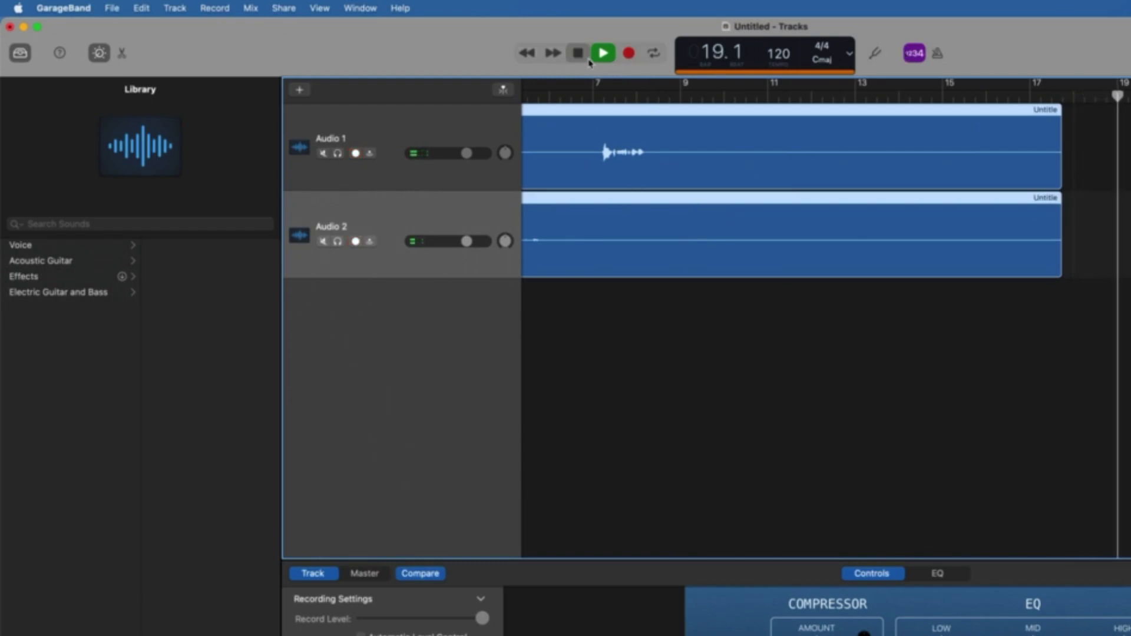
pyautogui.press('space')
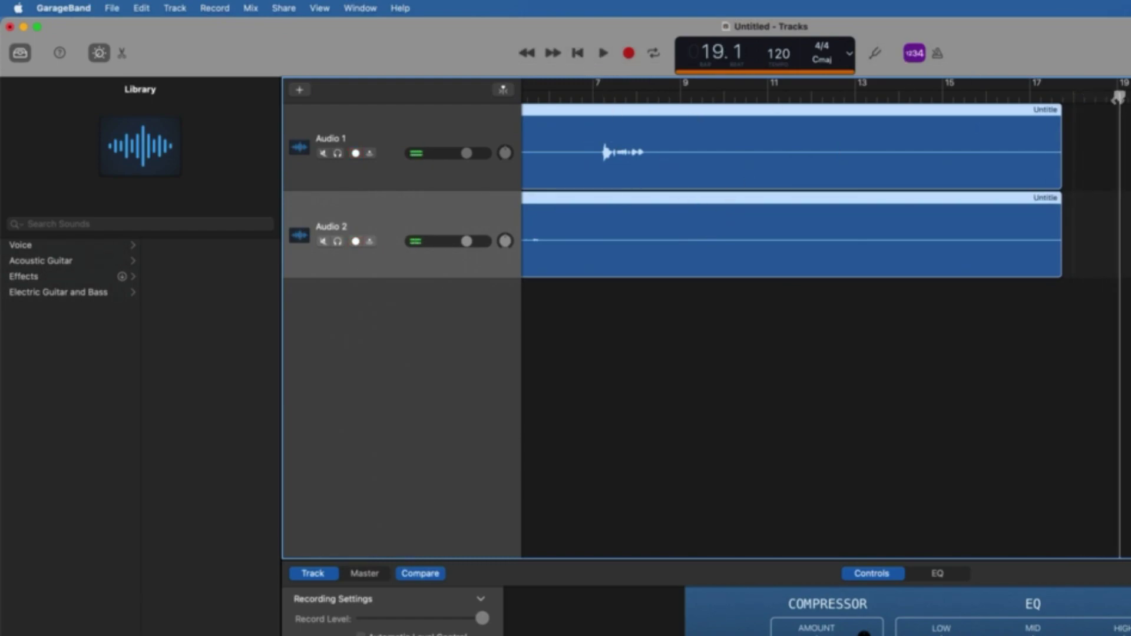
pyautogui.press('Return')
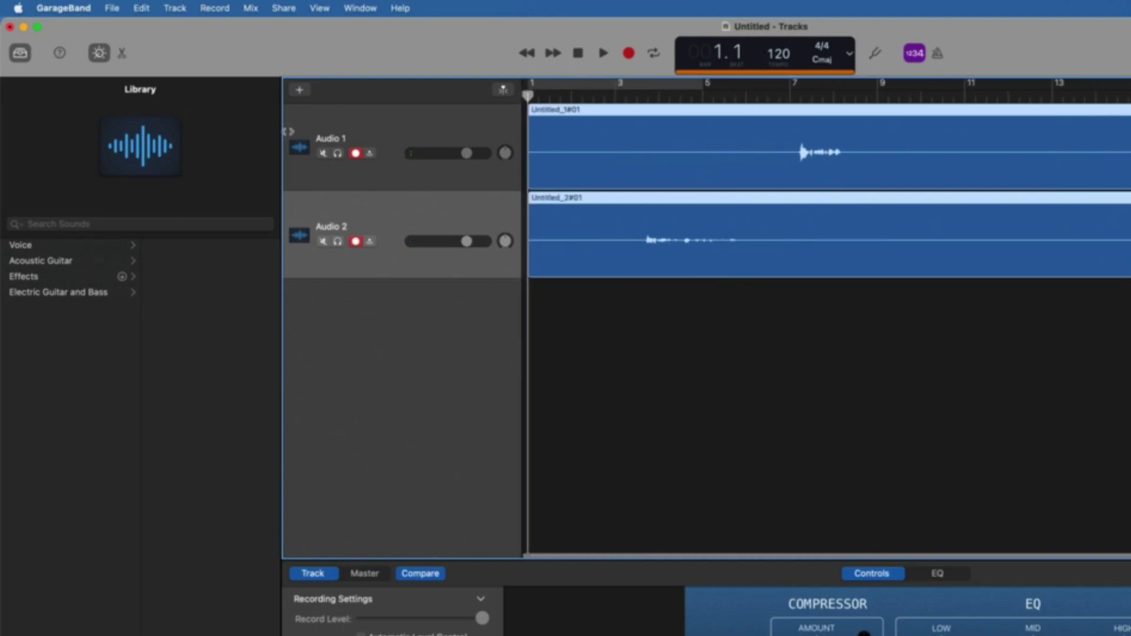
# Step: Raise Audio 2's volume to +2.9 dB while playing back from bar 3, then stop
pyautogui.click(712, 93)
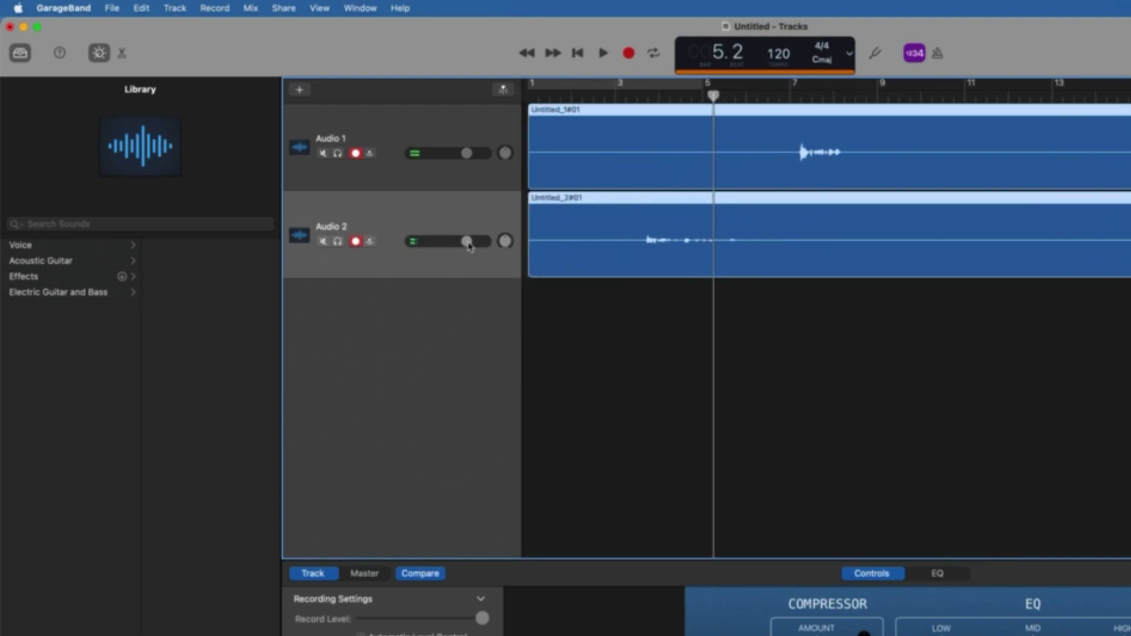
pyautogui.moveTo(469, 246); pyautogui.dragTo(471, 246)
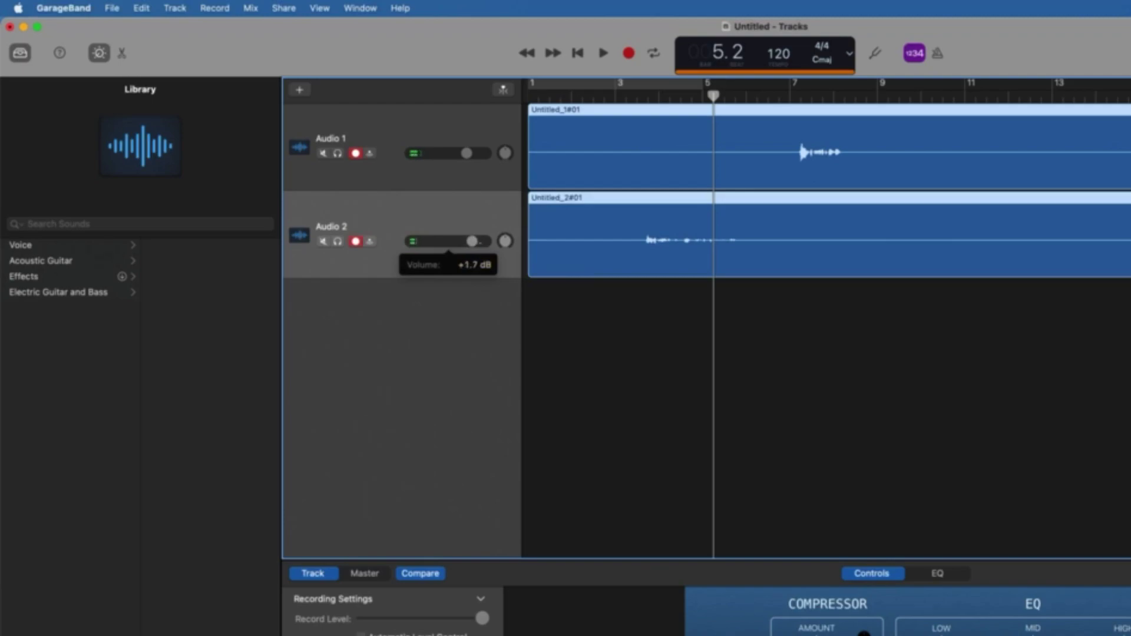
pyautogui.click(624, 88)
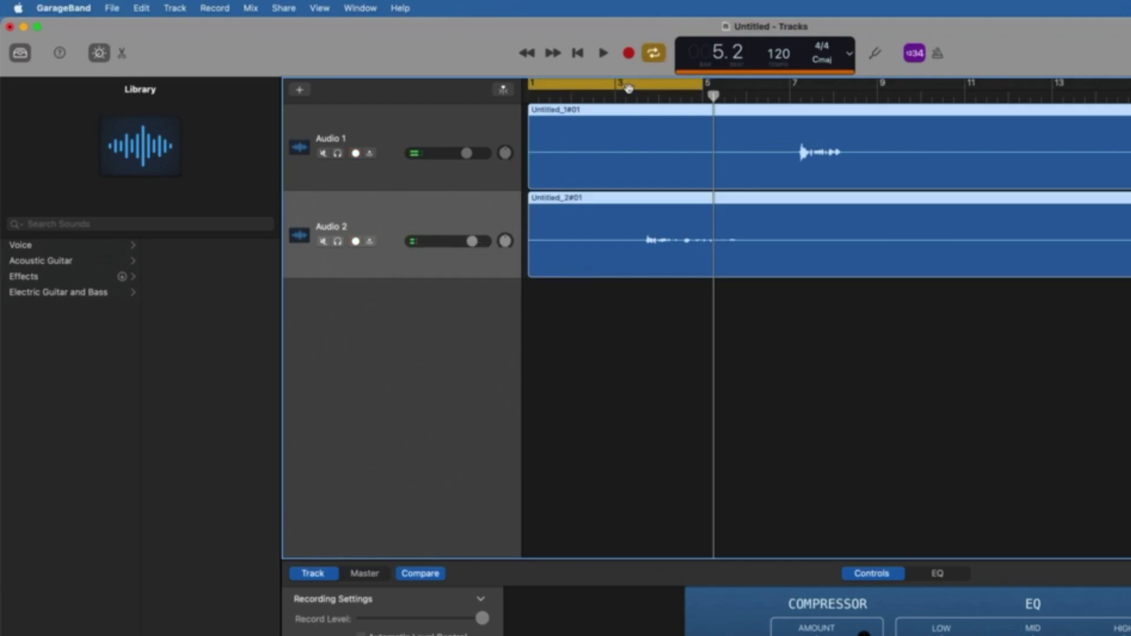
pyautogui.click(638, 97)
pyautogui.click(653, 55)
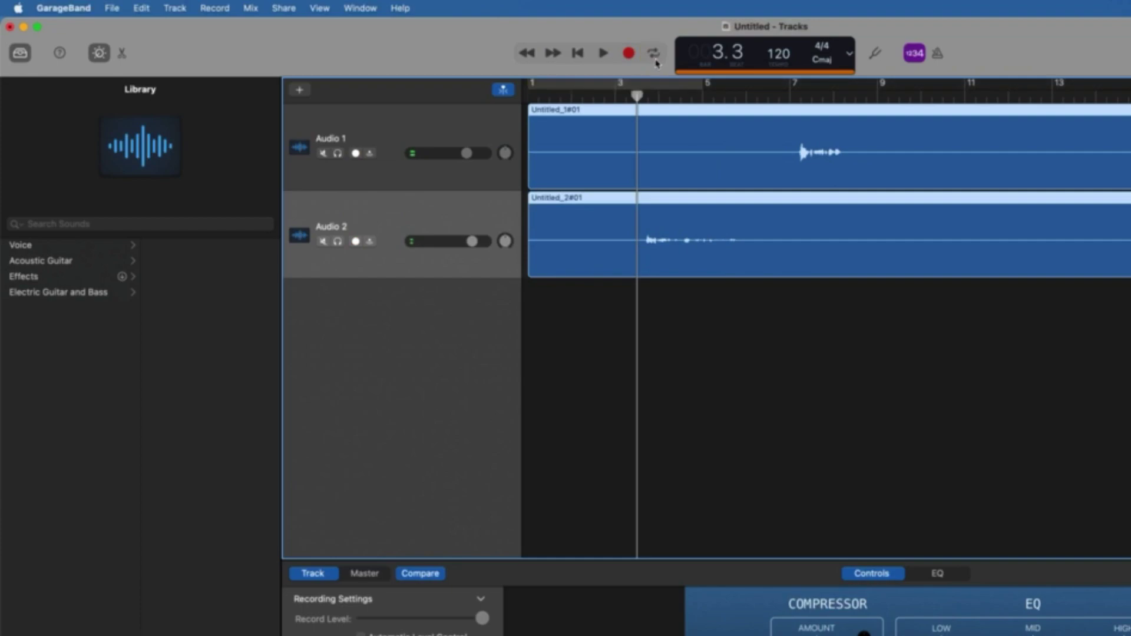
pyautogui.click(603, 54)
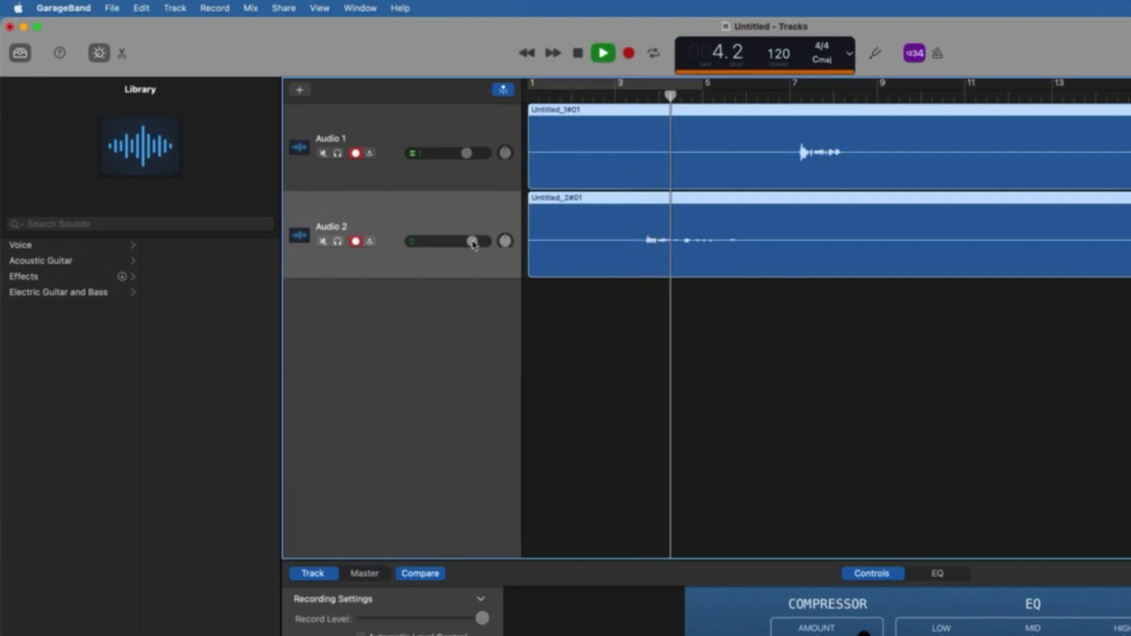
pyautogui.moveTo(472, 241); pyautogui.dragTo(475, 241)
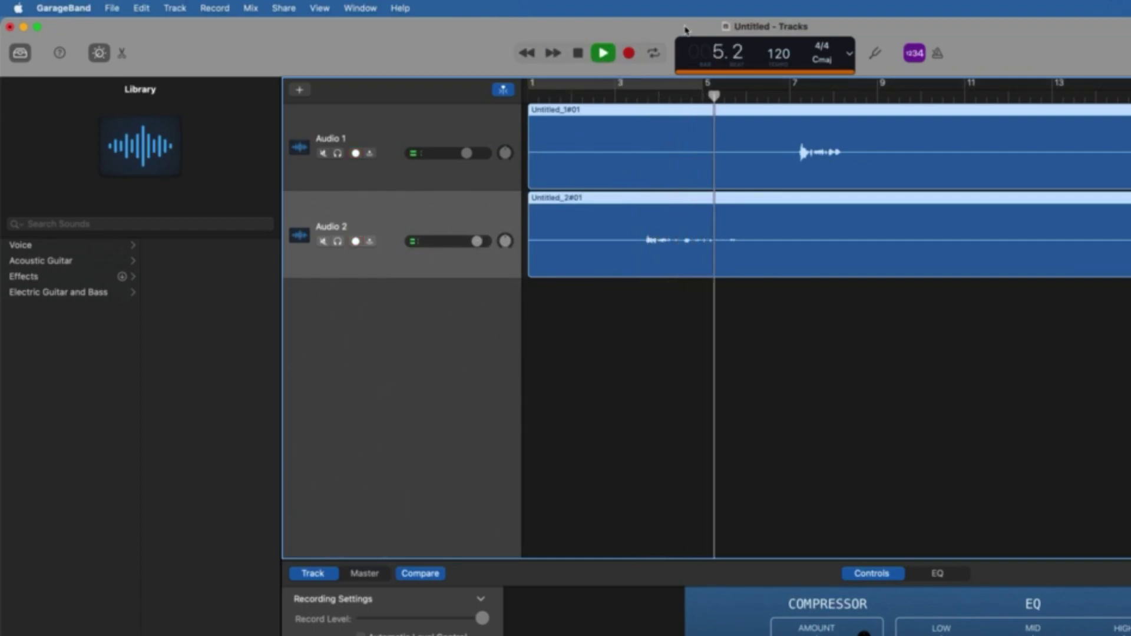
pyautogui.click(577, 56)
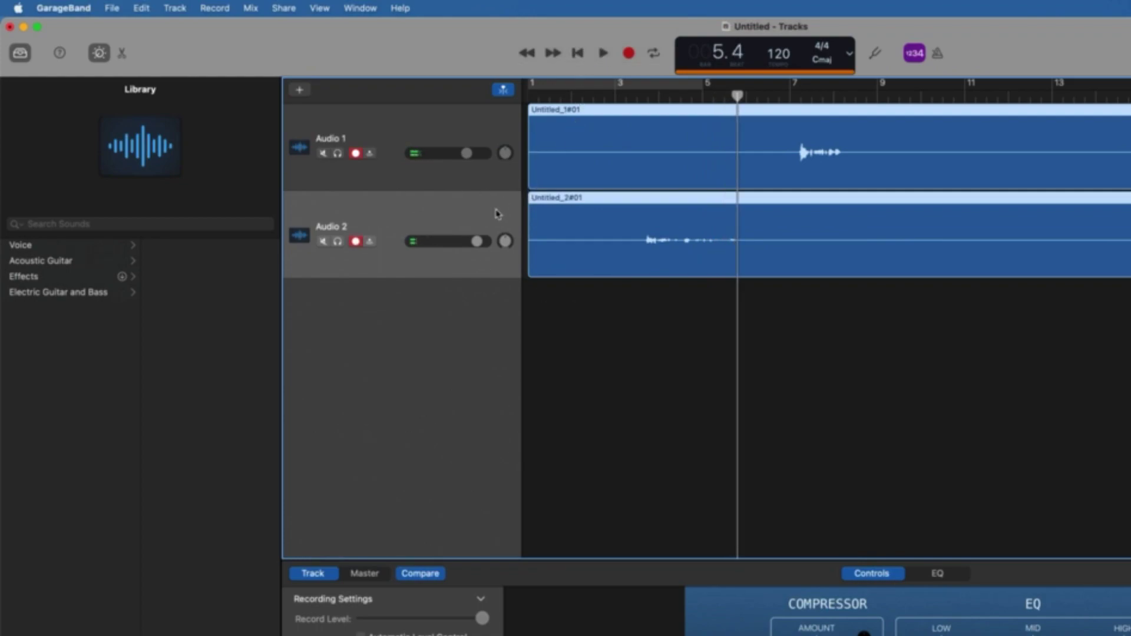
pyautogui.click(680, 358)
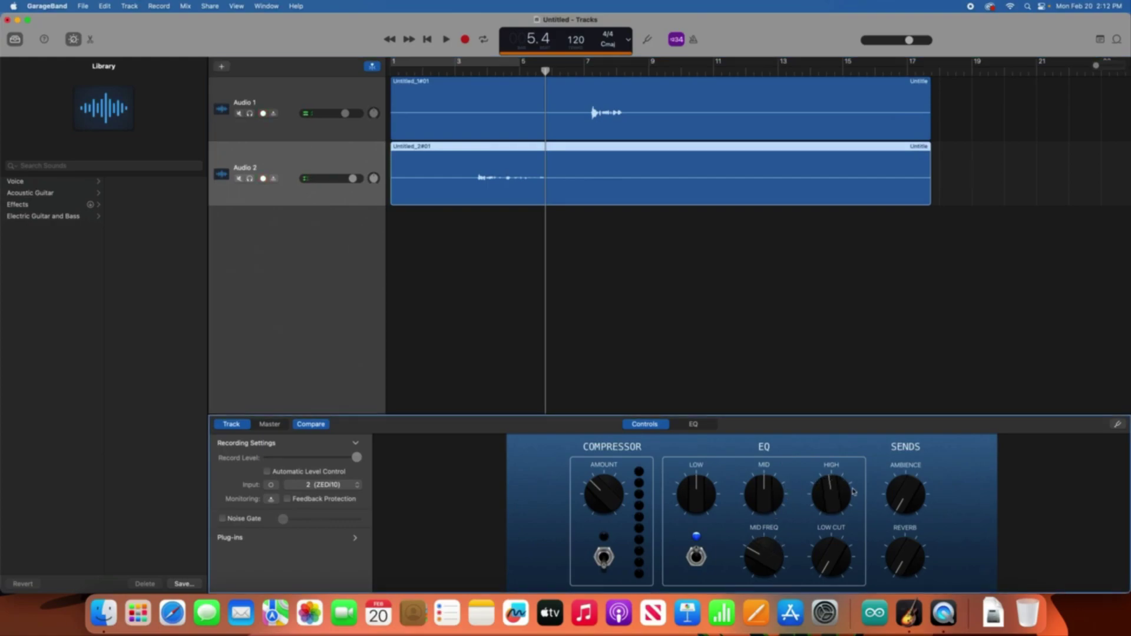
# Step: Turn down Audio 2's EQ High knob and Audio 1's EQ Low knob in Smart Controls
pyautogui.moveTo(868, 479); pyautogui.dragTo(868, 451)
pyautogui.click(345, 101)
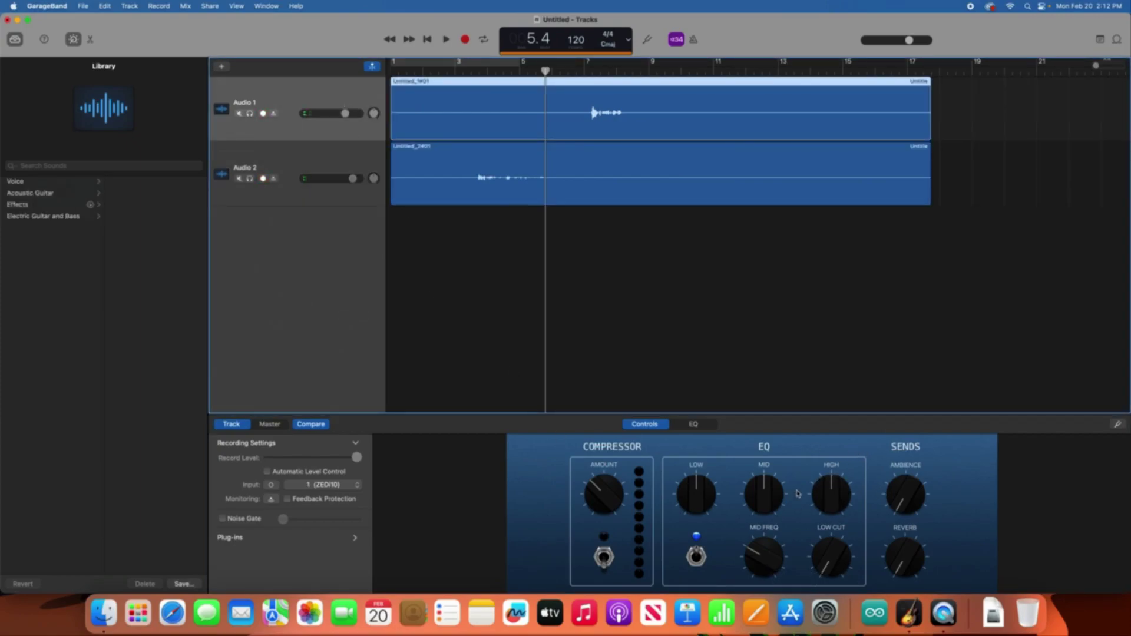
pyautogui.moveTo(690, 488); pyautogui.dragTo(681, 510)
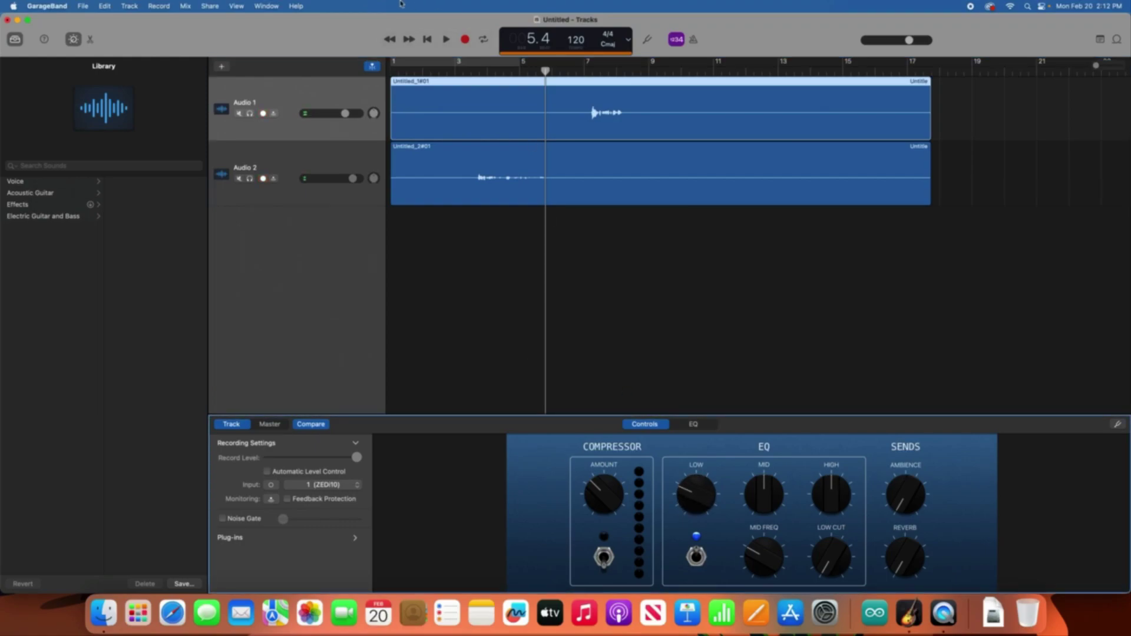
# Step: Return to the start of the song and play both tracks back
pyautogui.press('Return')
pyautogui.press('r')
pyautogui.click(463, 40)
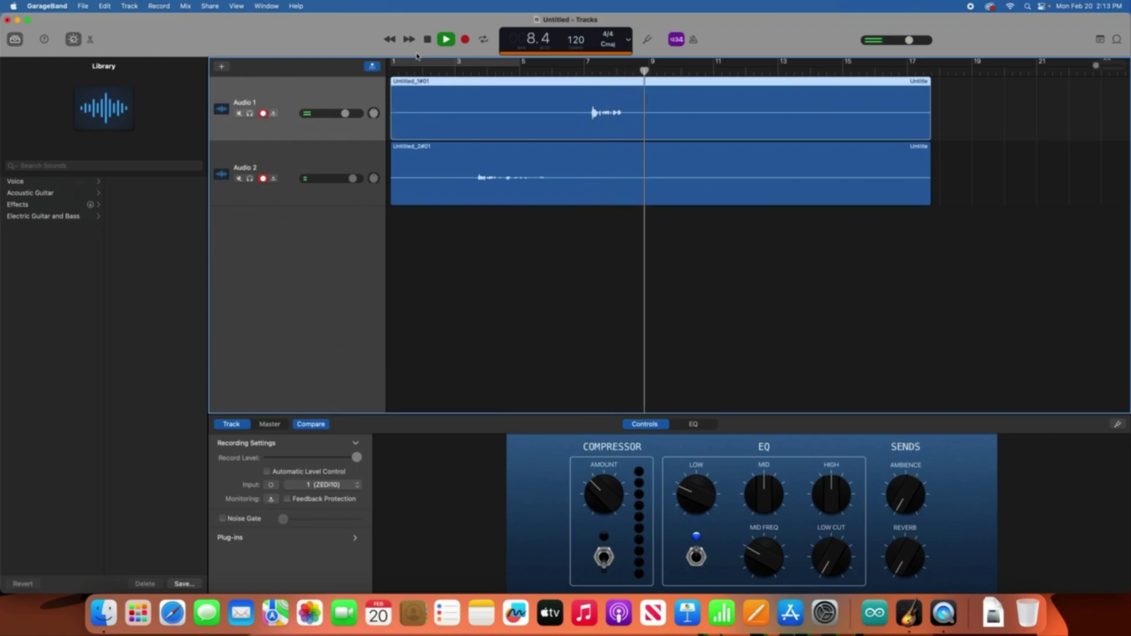
# Step: Stop playback and turn up Audio 1's Reverb knob in Smart Controls
pyautogui.click(427, 39)
pyautogui.click(894, 505)
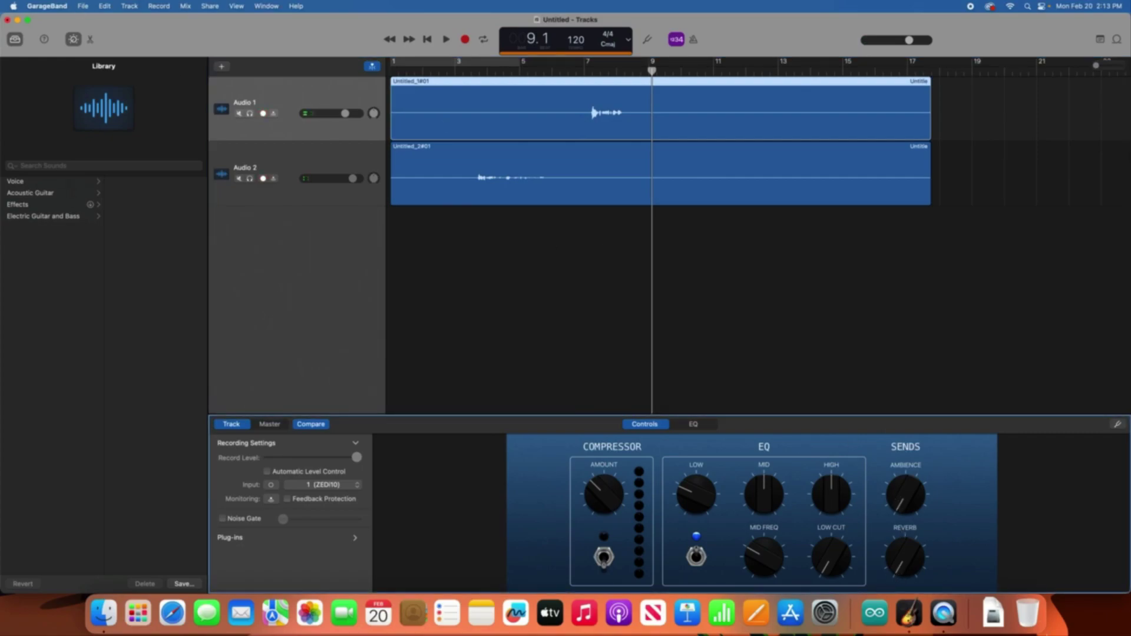
pyautogui.moveTo(905, 557); pyautogui.dragTo(896, 480)
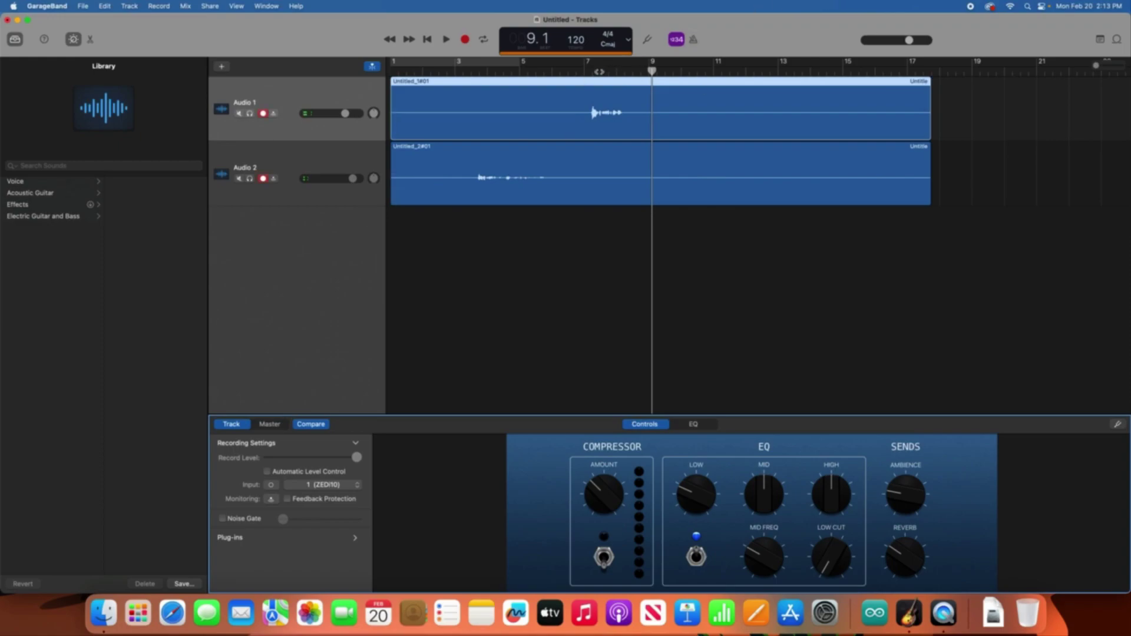
# Step: Play back from bar 7, then from bar 3, stopping after each listen
pyautogui.click(592, 71)
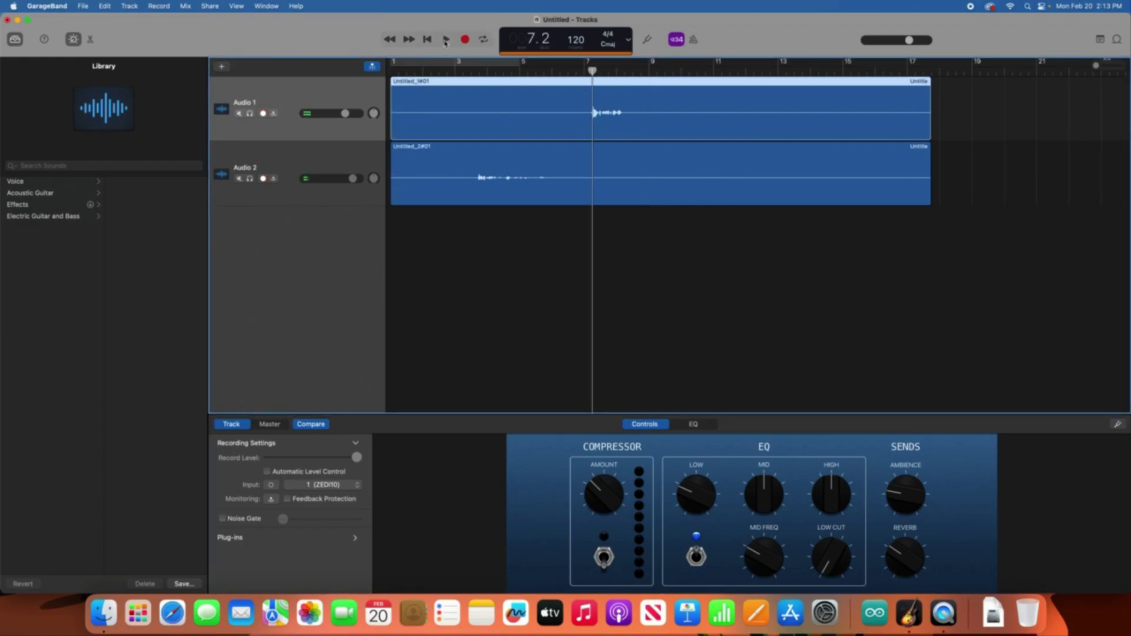
pyautogui.click(446, 39)
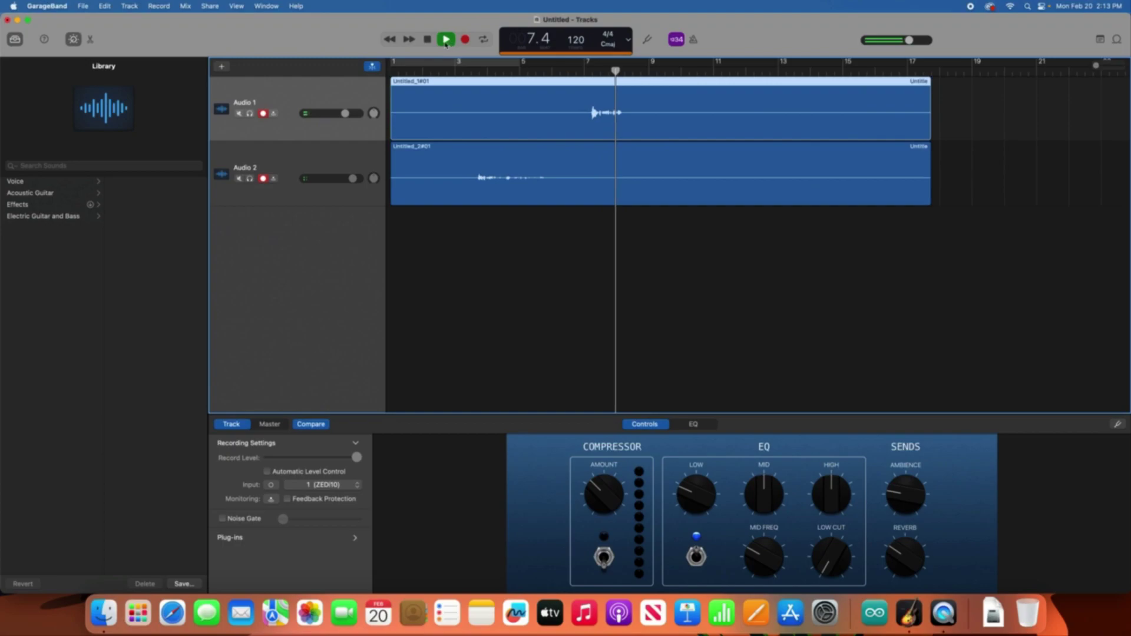
pyautogui.click(446, 39)
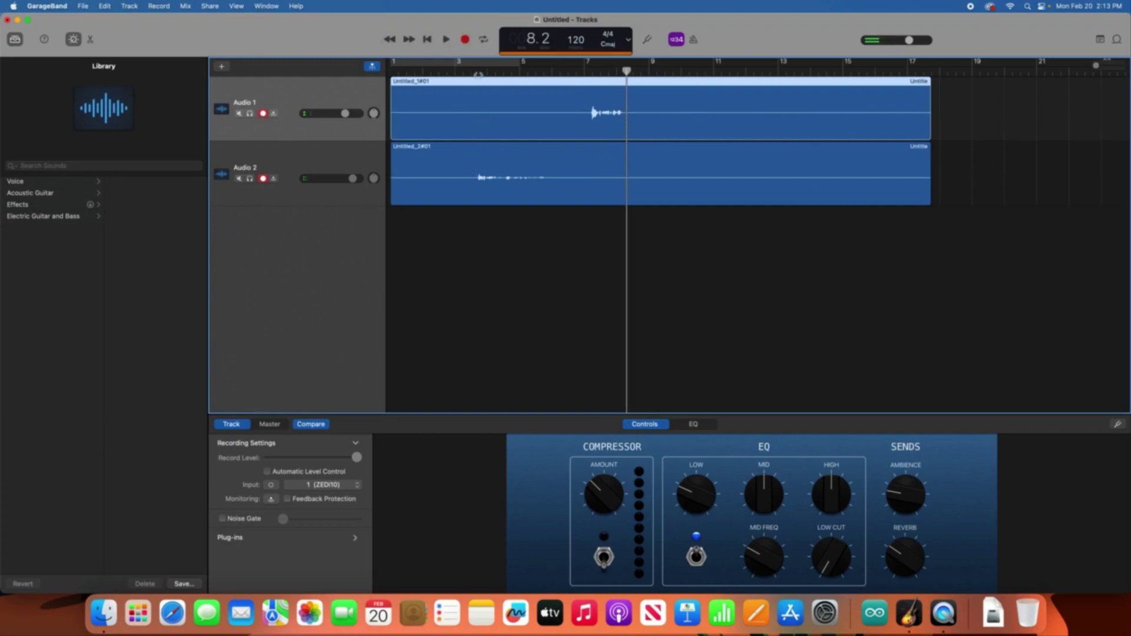
pyautogui.click(470, 71)
pyautogui.click(443, 42)
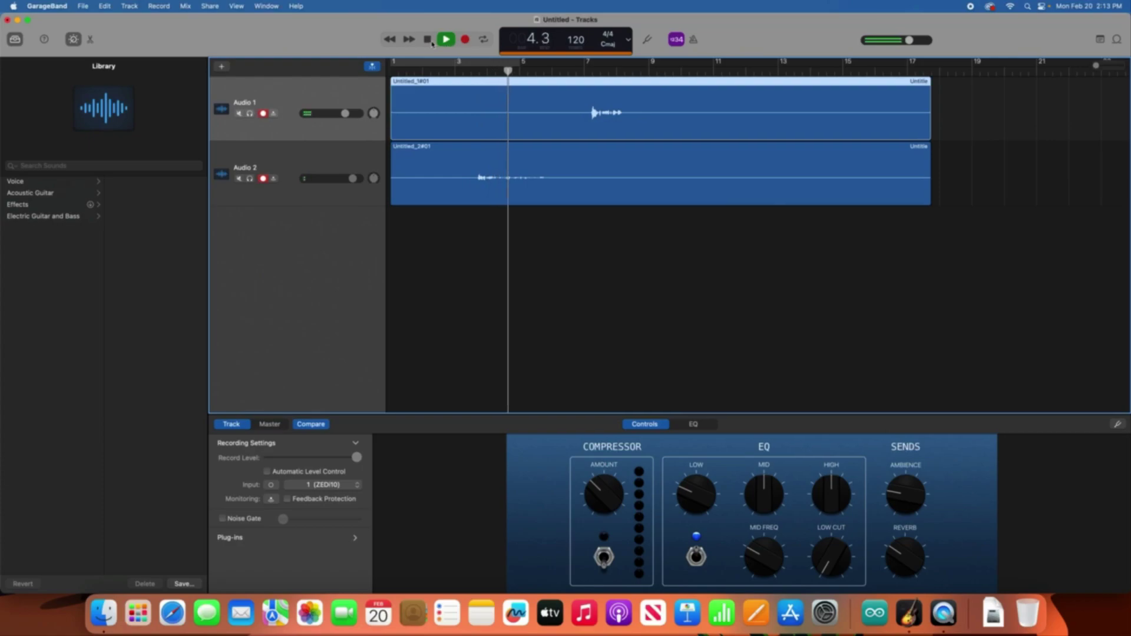
pyautogui.click(430, 41)
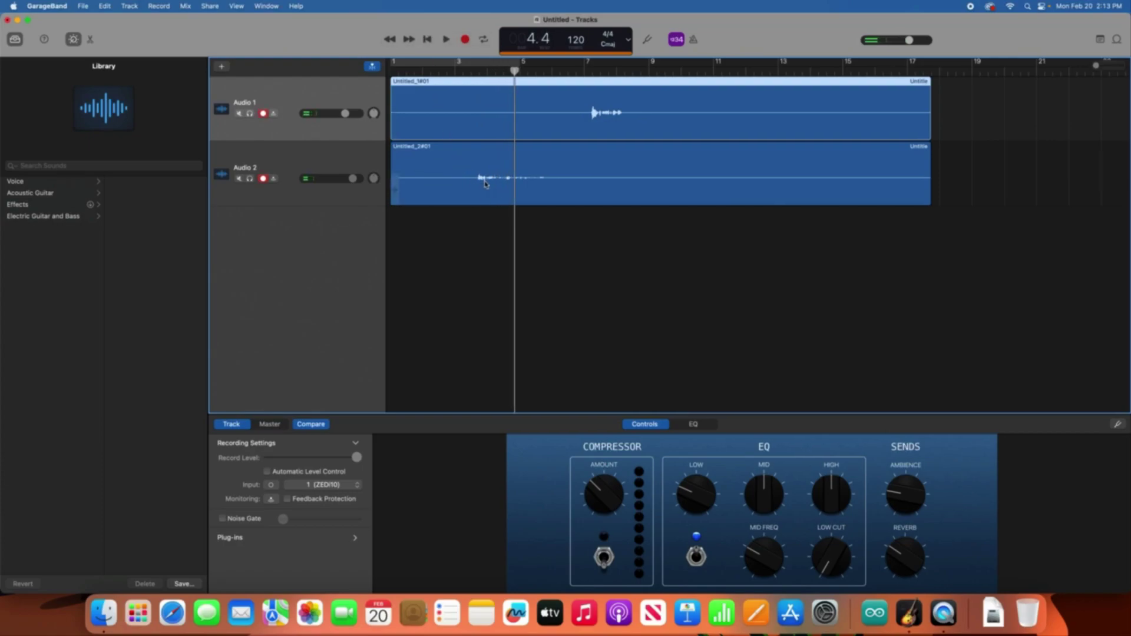